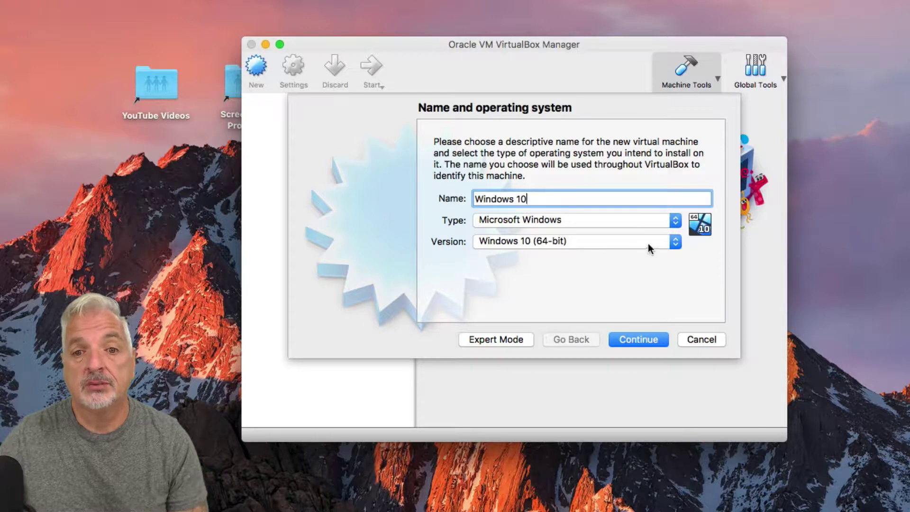
Set the new virtual machine's version to Windows 10 (64-bit) and allocate 3023 MB of memory to it.
{"action": "left_click", "coordinate": [674, 242]}
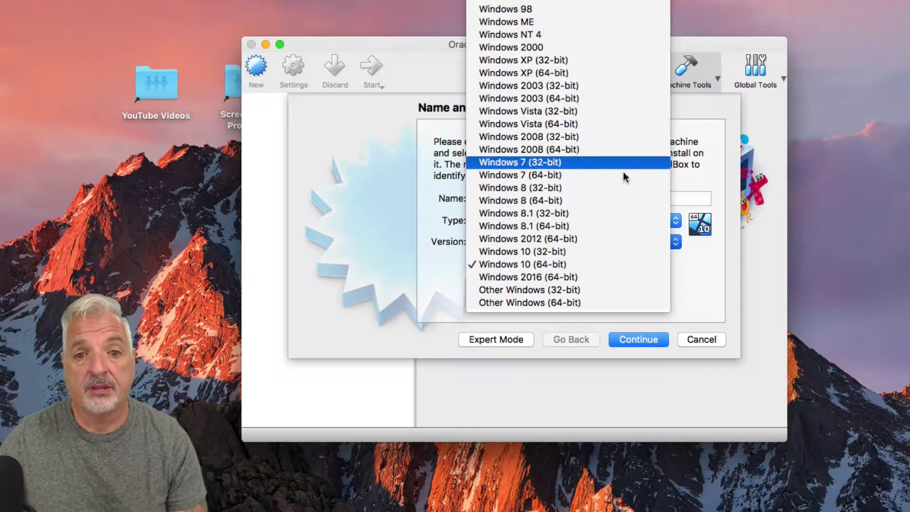
{"action": "left_click", "coordinate": [621, 260]}
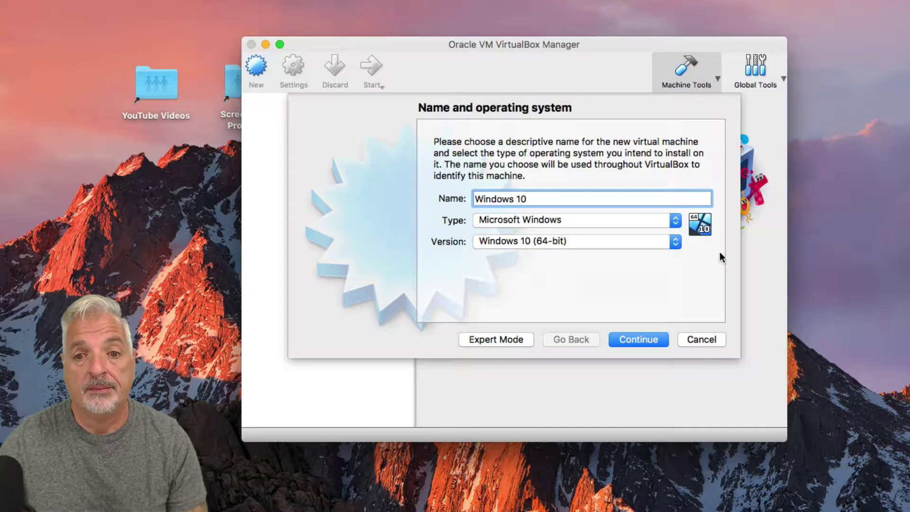
{"action": "left_click", "coordinate": [630, 335]}
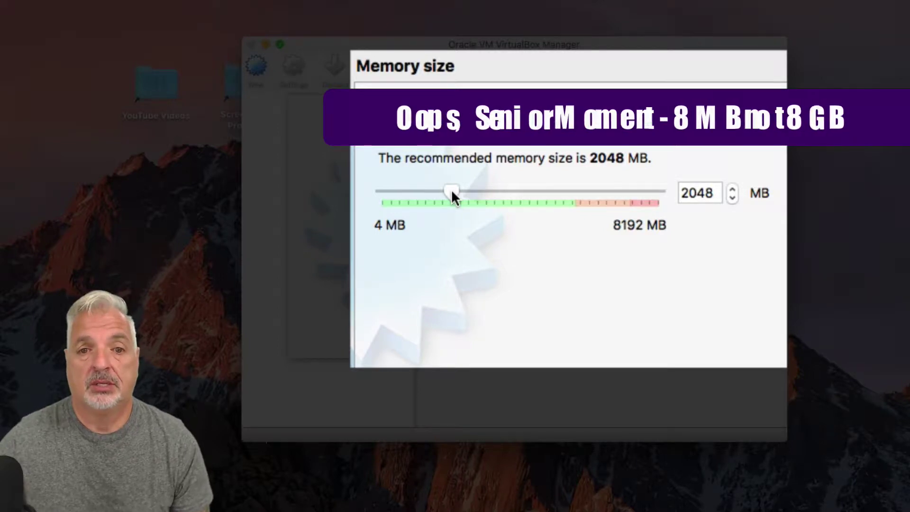
{"action": "left_click_drag", "start_coordinate": [451, 190], "coordinate": [486, 192]}
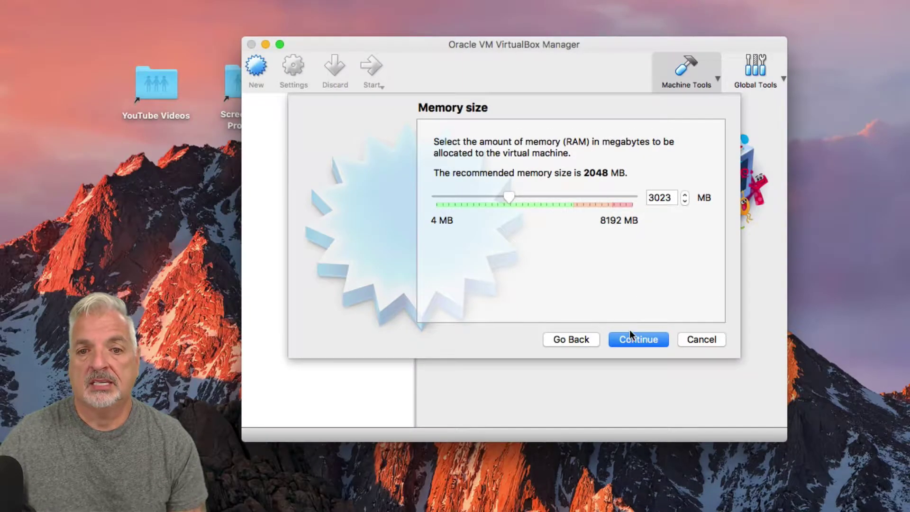
{"action": "left_click", "coordinate": [638, 336]}
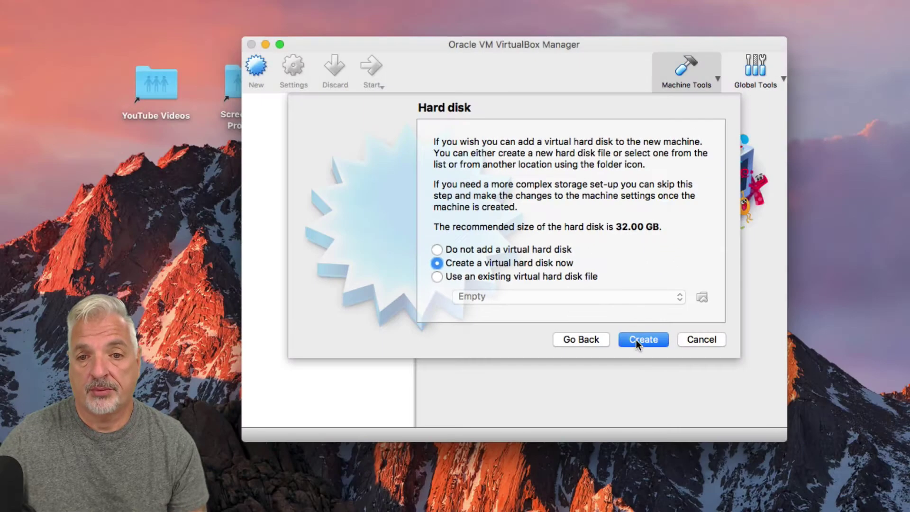
Create a dynamically allocated 32.00 GB VDI virtual hard disk named Windows 10 for the new machine.
{"action": "left_click", "coordinate": [644, 339]}
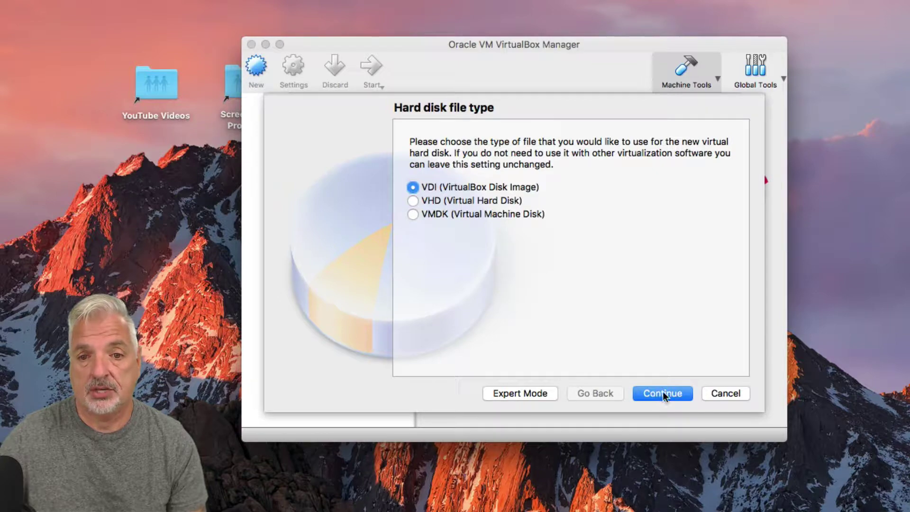
{"action": "left_click", "coordinate": [663, 394]}
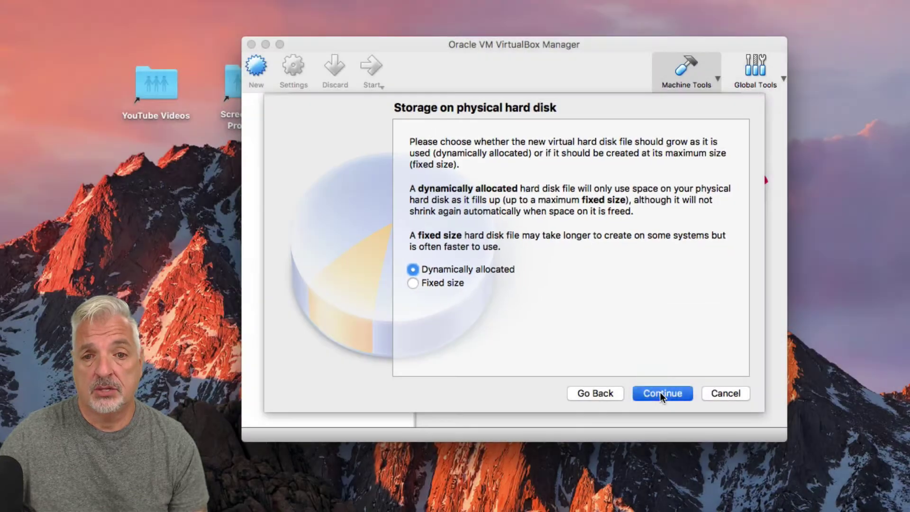
{"action": "left_click", "coordinate": [660, 392]}
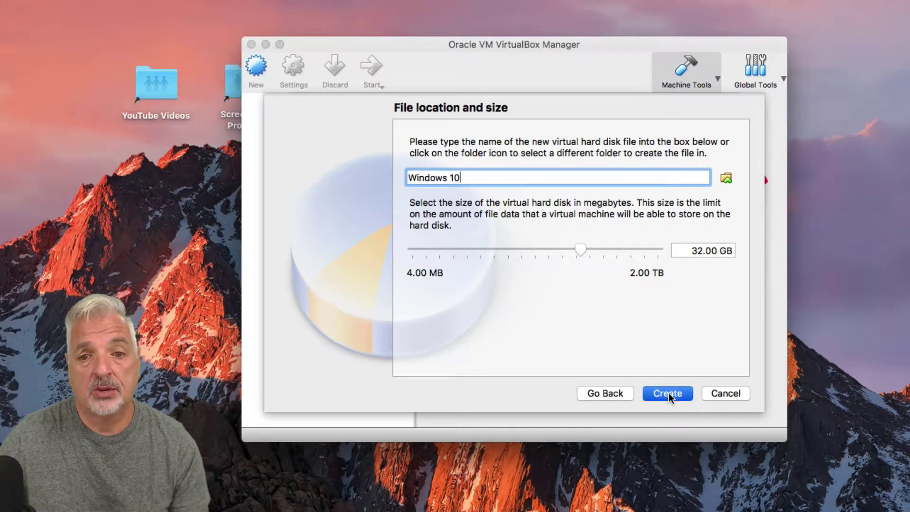
{"action": "left_click", "coordinate": [667, 393]}
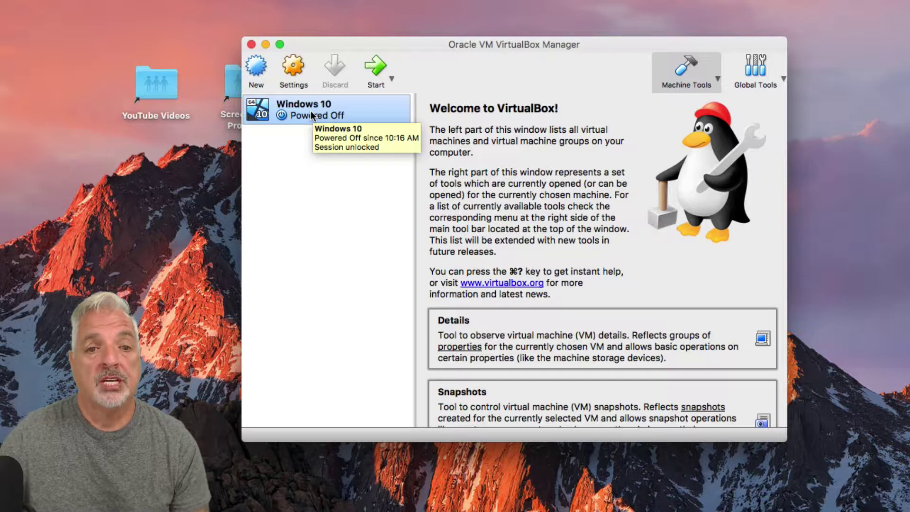
Open the Windows 10 machine's settings and look through its display, storage and audio options.
{"action": "left_click", "coordinate": [297, 65]}
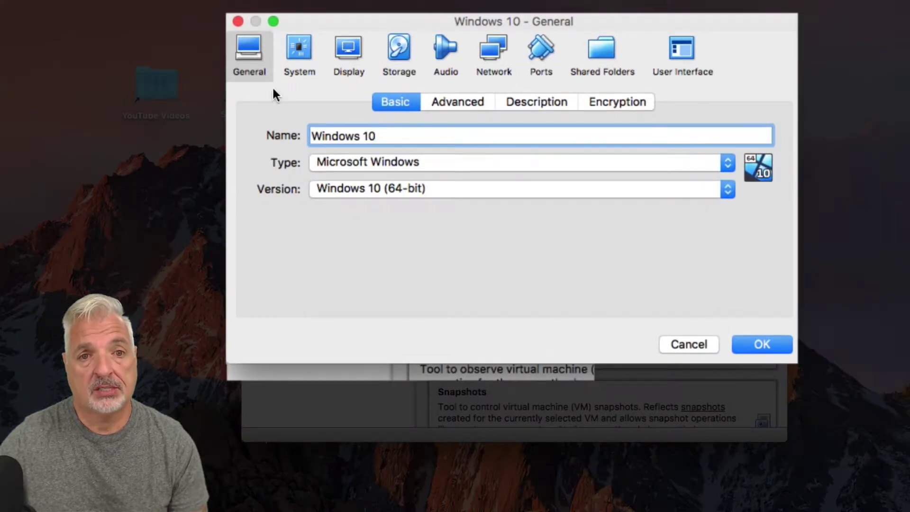
{"action": "left_click", "coordinate": [341, 46]}
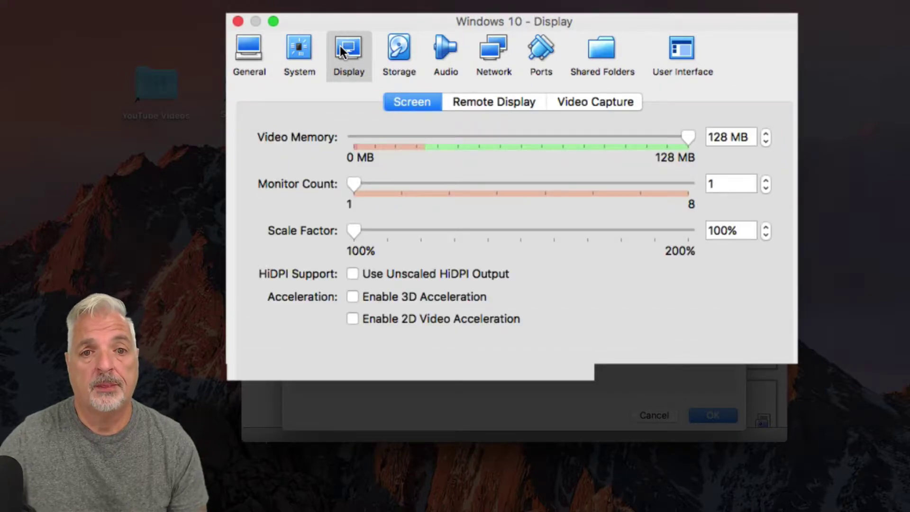
{"action": "left_click", "coordinate": [403, 45]}
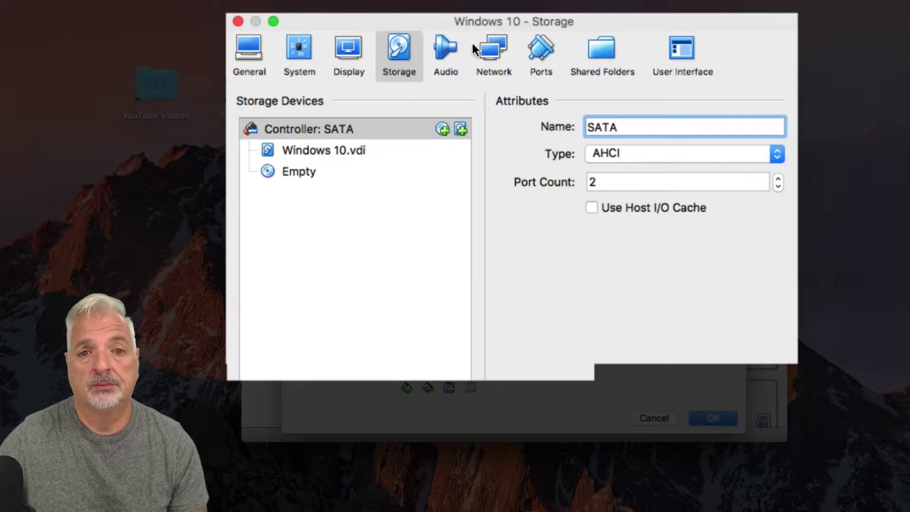
{"action": "left_click", "coordinate": [445, 47]}
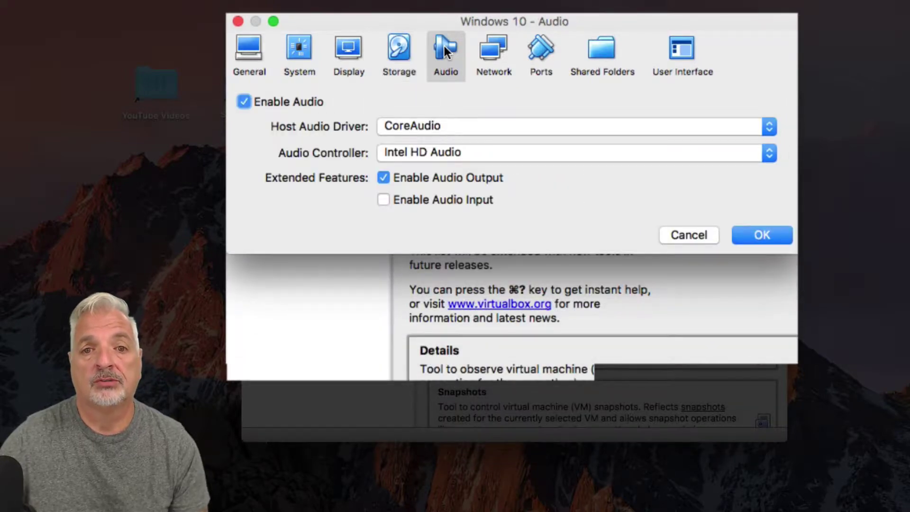
Try the USB 3.0 (xHCI) controller for the Windows 10 machine, switch back to USB 1.1 (OHCI) and discard the settings.
{"action": "left_click", "coordinate": [540, 45]}
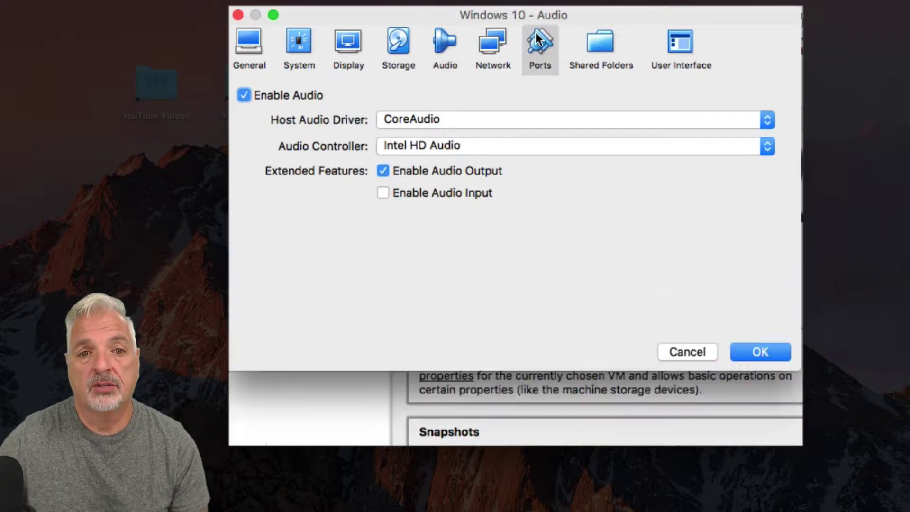
{"action": "left_click", "coordinate": [567, 94]}
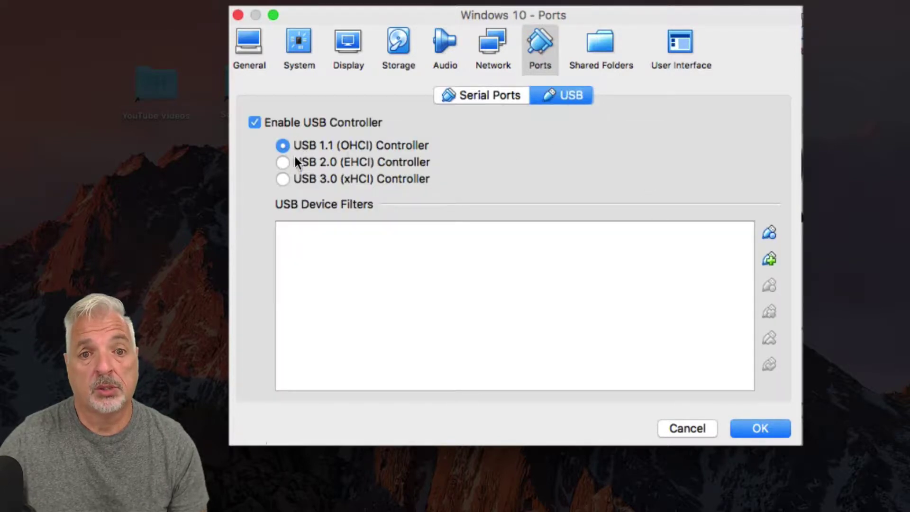
{"action": "left_click", "coordinate": [284, 163]}
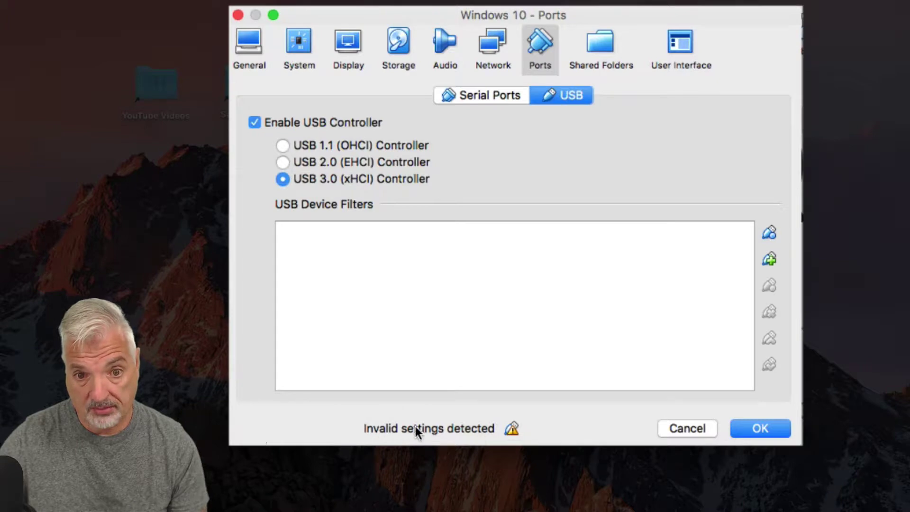
{"action": "left_click", "coordinate": [283, 146]}
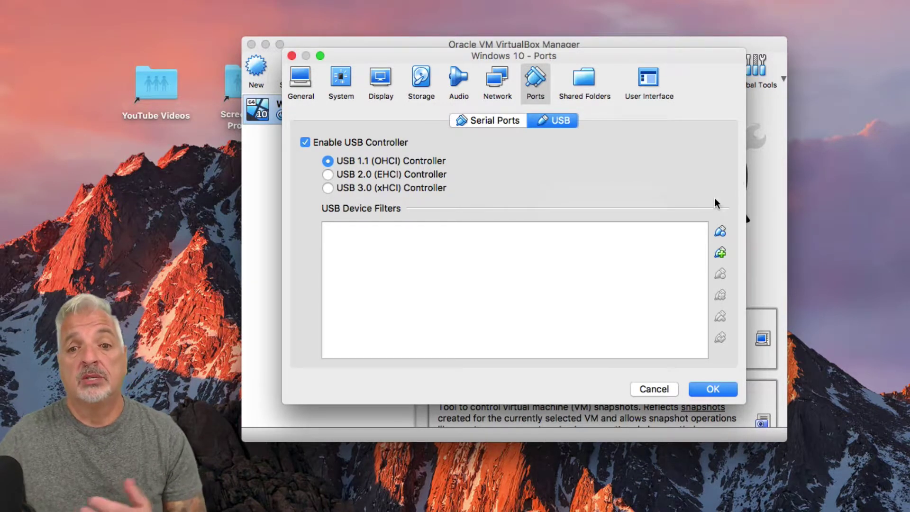
{"action": "left_click", "coordinate": [641, 389]}
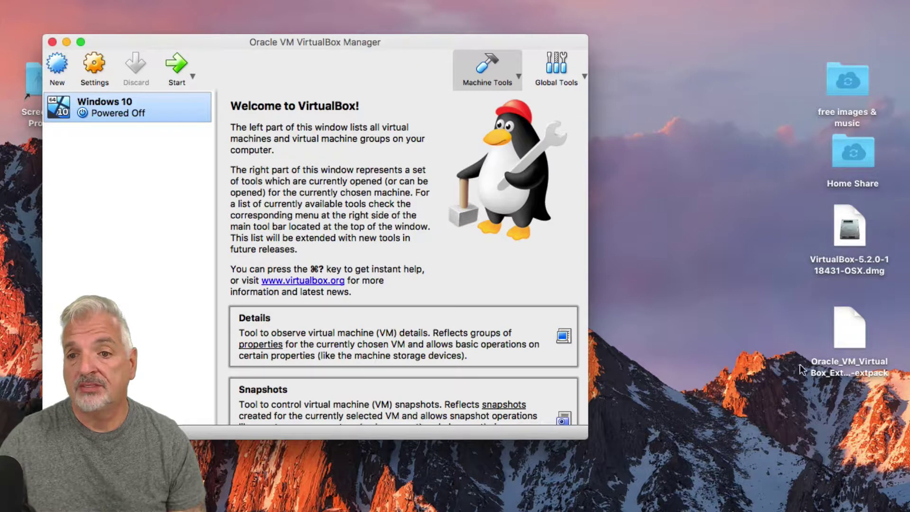
Install the Oracle VM VirtualBox Extension Pack from the desktop file, accepting its license and entering the account password.
{"action": "left_click", "coordinate": [848, 330]}
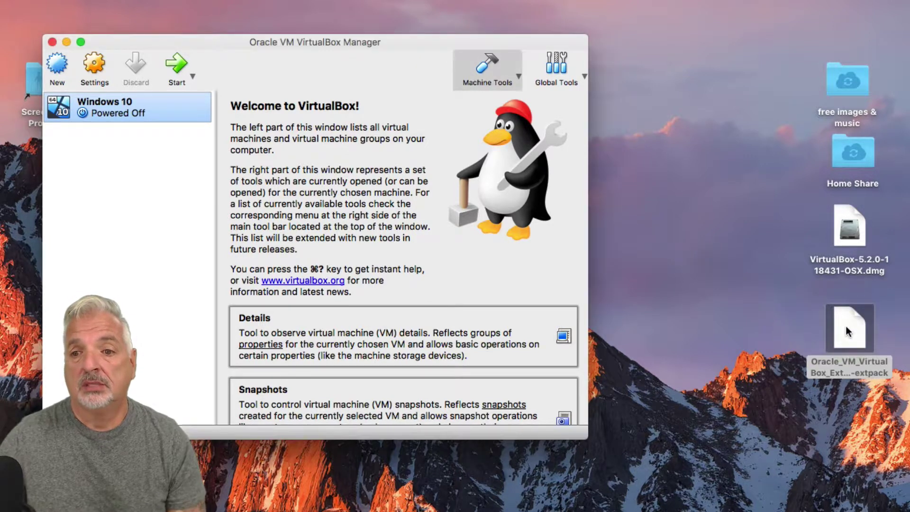
{"action": "double_click", "coordinate": [846, 326]}
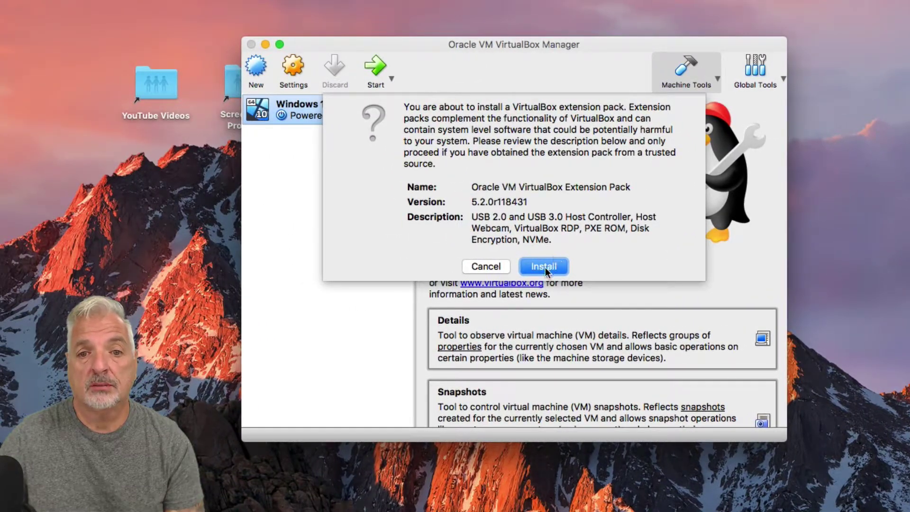
{"action": "left_click", "coordinate": [505, 267]}
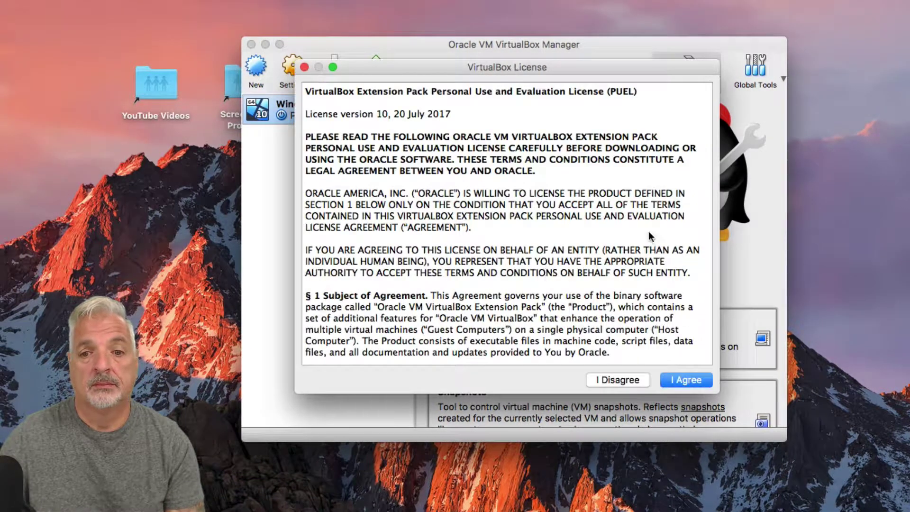
{"action": "left_click", "coordinate": [688, 379]}
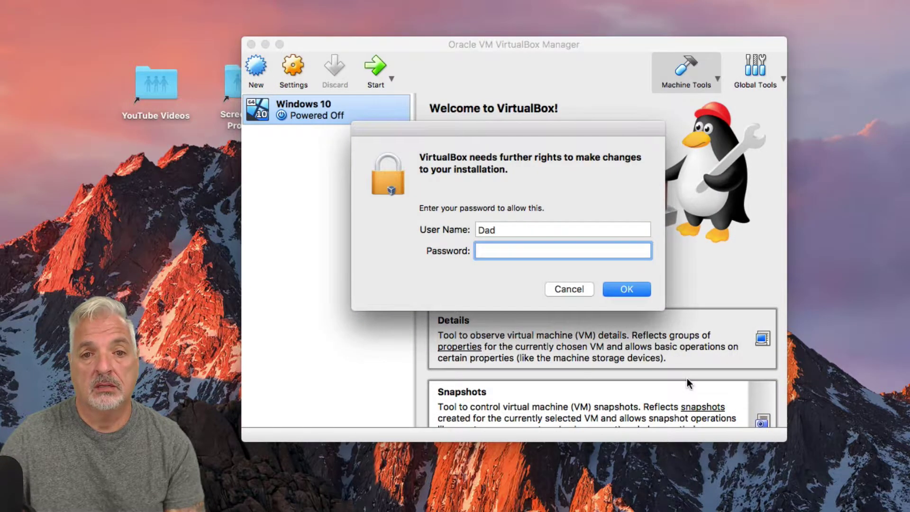
{"action": "type", "text": "•••"}
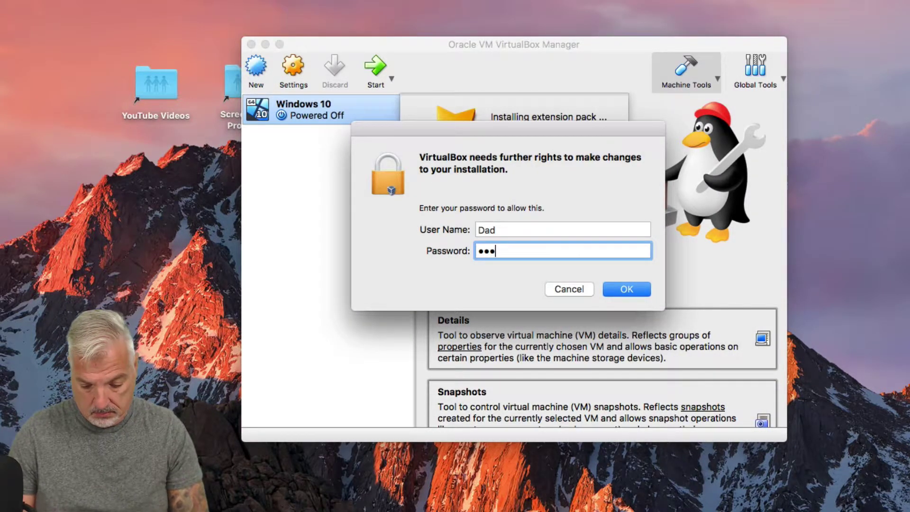
{"action": "type", "text": "•••"}
{"action": "key", "text": "Return"}
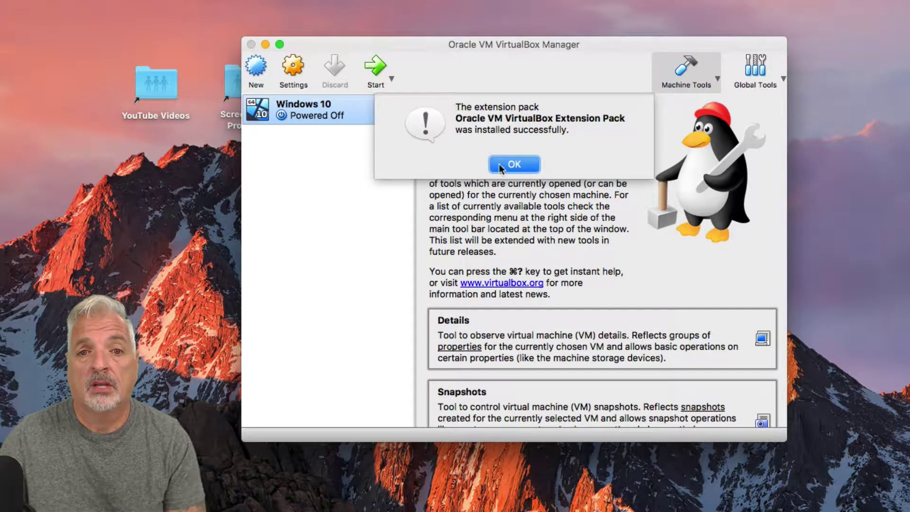
{"action": "left_click", "coordinate": [521, 165]}
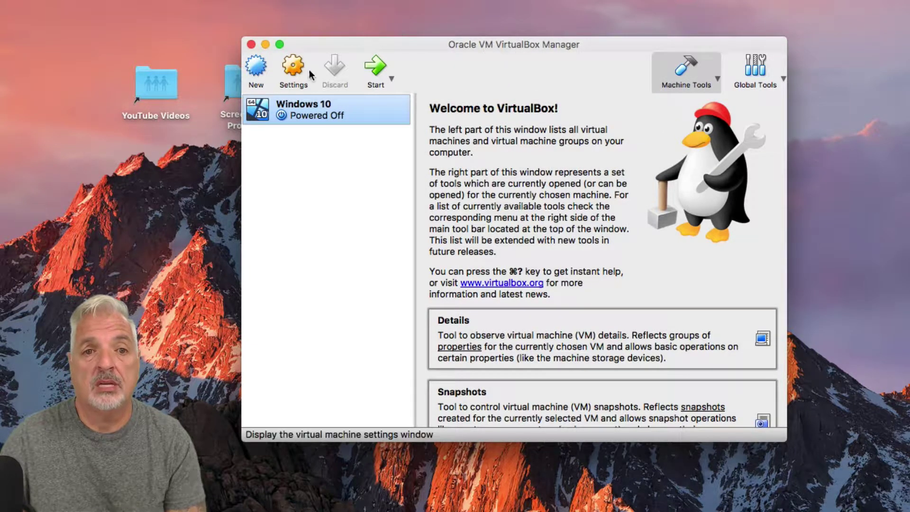
Set the Windows 10 machine's USB controller to USB 3.0 (xHCI) and save the settings.
{"action": "left_click", "coordinate": [294, 67]}
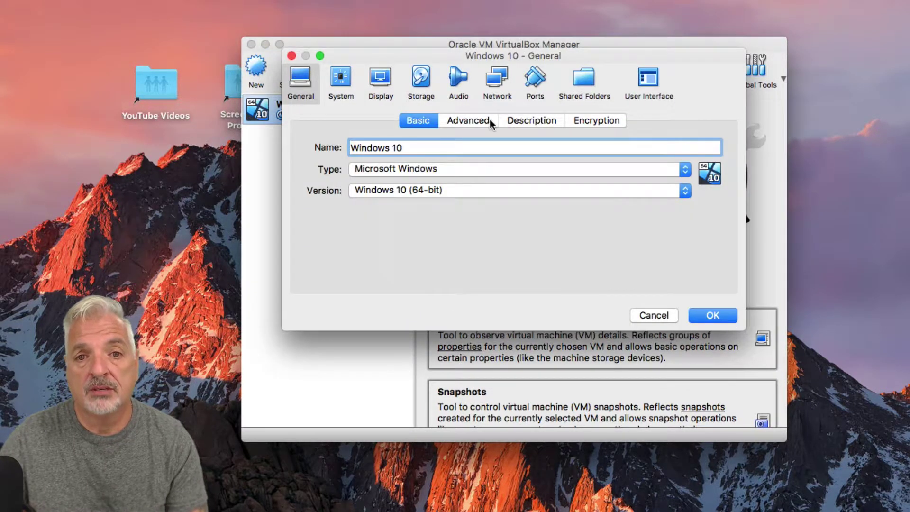
{"action": "left_click", "coordinate": [539, 80]}
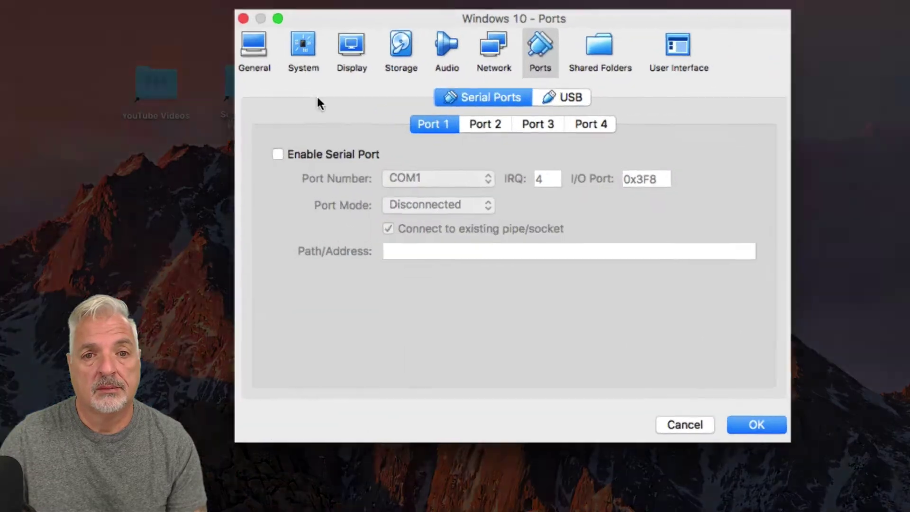
{"action": "left_click", "coordinate": [564, 117]}
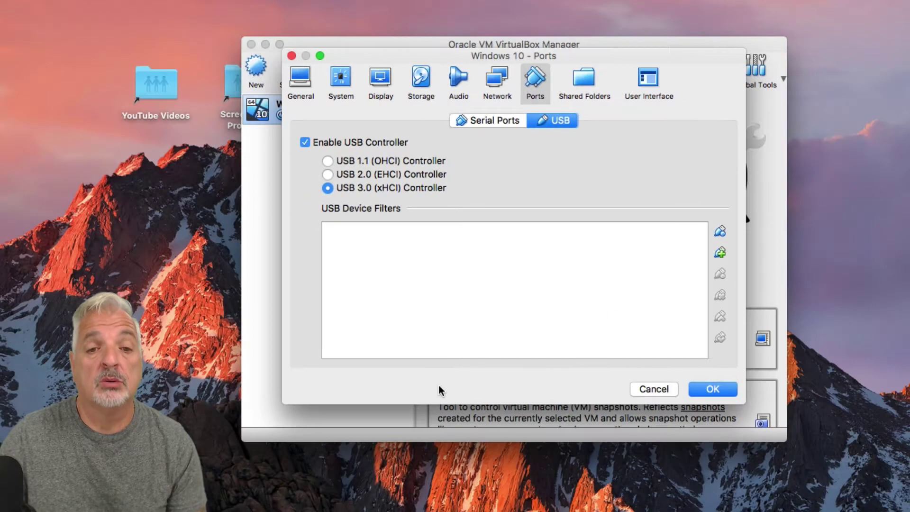
{"action": "left_click", "coordinate": [706, 388]}
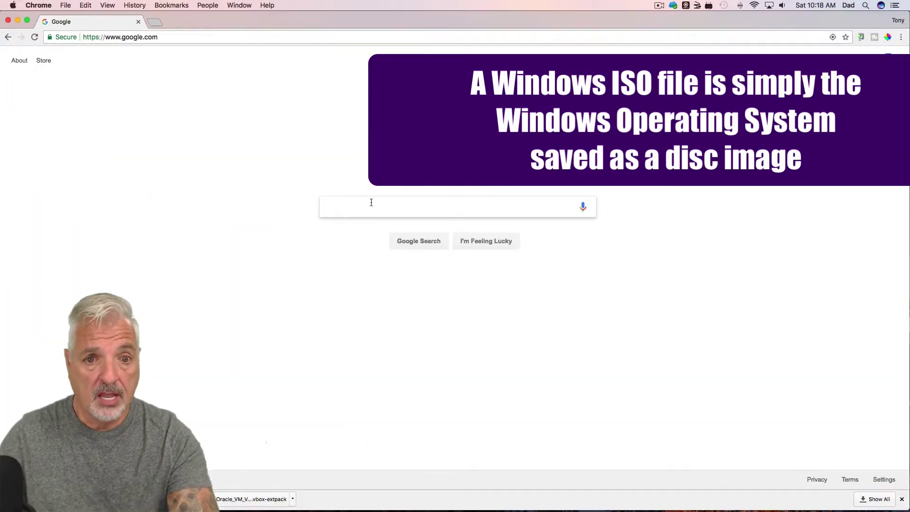
In Chrome, search Google for "windows 10 iso file" and open Microsoft's Windows 10 Disc Image download page.
{"action": "left_click", "coordinate": [372, 203]}
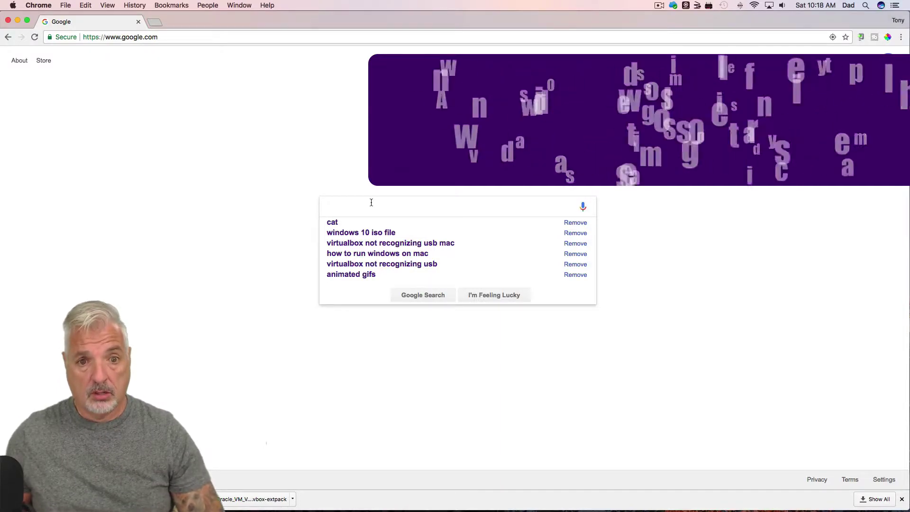
{"action": "type", "text": "windows 10 iso file"}
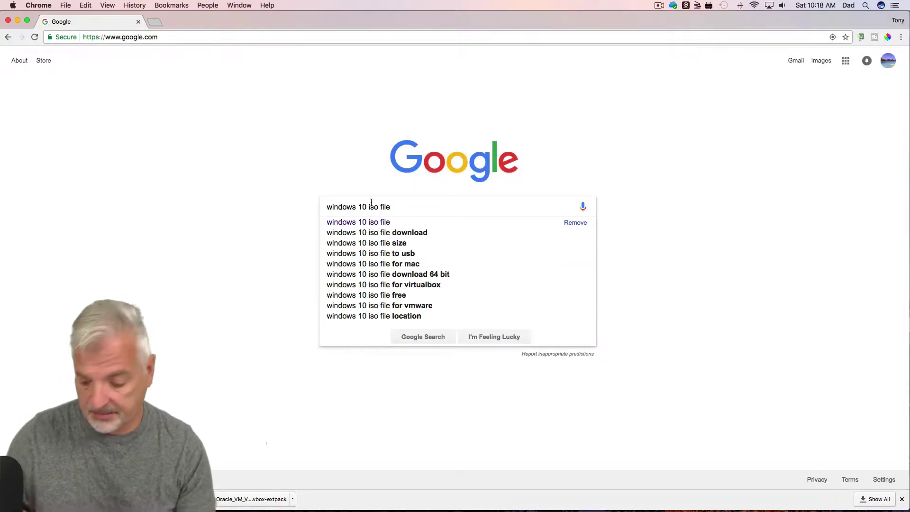
{"action": "key", "text": "Return"}
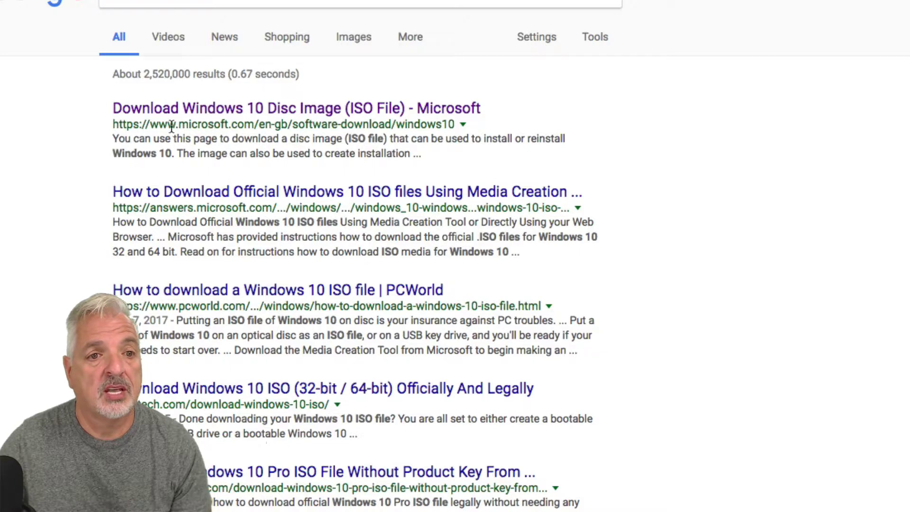
{"action": "left_click", "coordinate": [219, 112]}
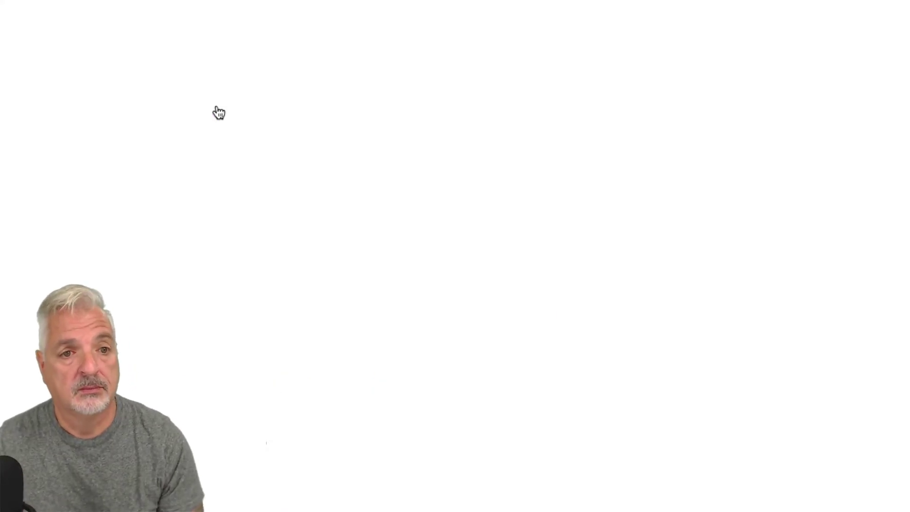
Select the Windows 10 edition on Microsoft's download page and confirm the choice.
{"action": "scroll", "coordinate": [808, 450], "scroll_direction": "down", "scroll_amount": 5}
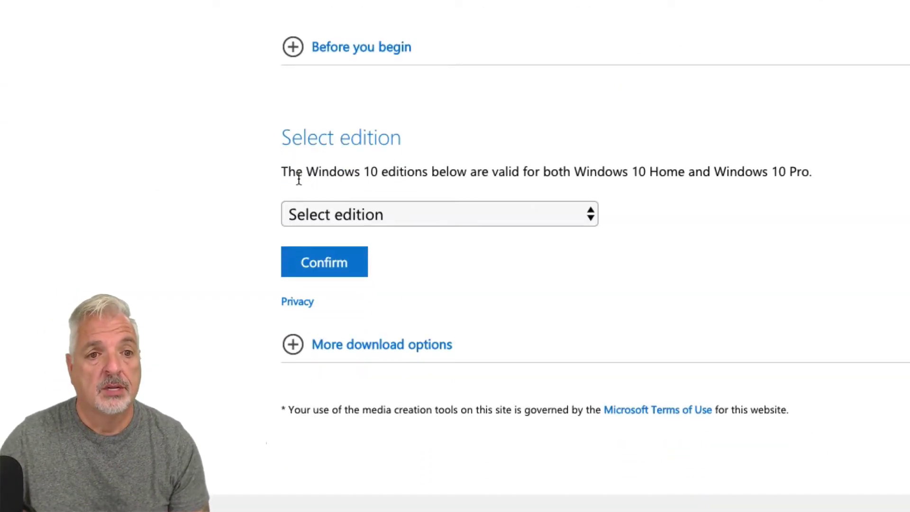
{"action": "left_click", "coordinate": [567, 211]}
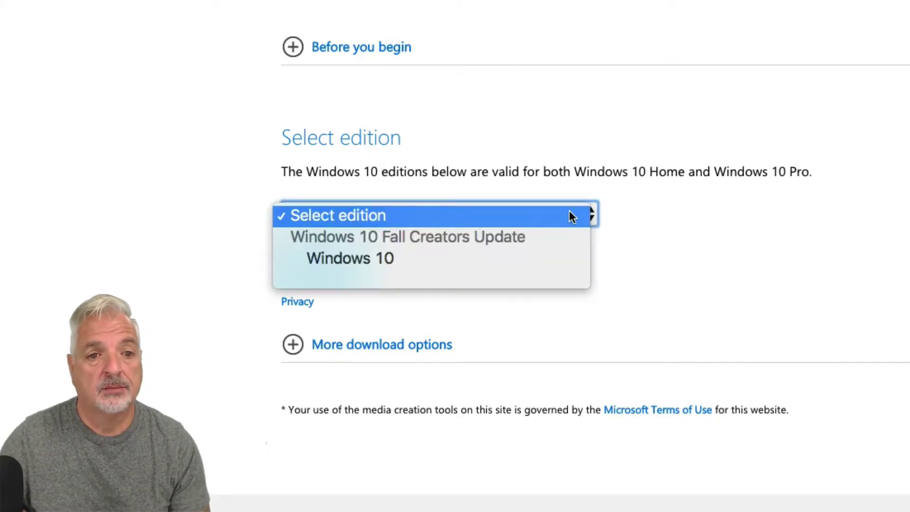
{"action": "left_click", "coordinate": [365, 263]}
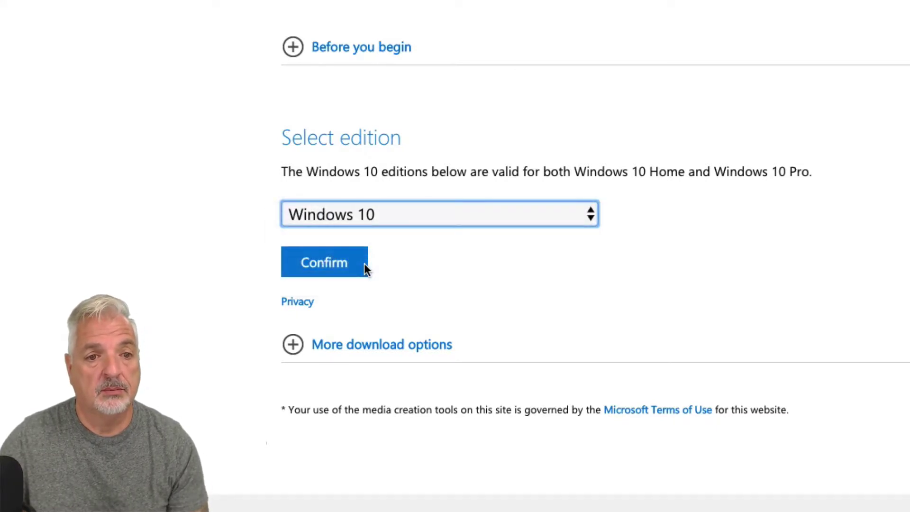
{"action": "left_click", "coordinate": [325, 265]}
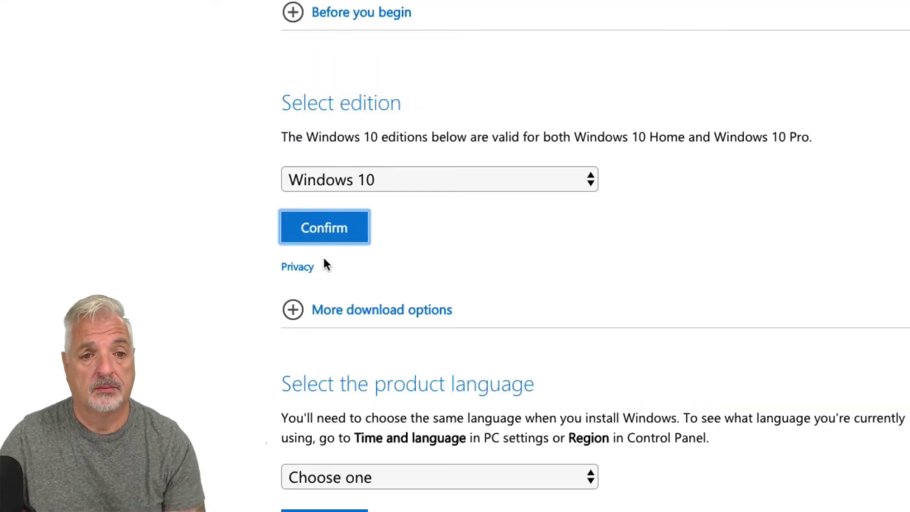
Set the product language to English and confirm it to get the 32-bit and 64-bit download links.
{"action": "scroll", "coordinate": [686, 297], "scroll_direction": "down", "scroll_amount": 3}
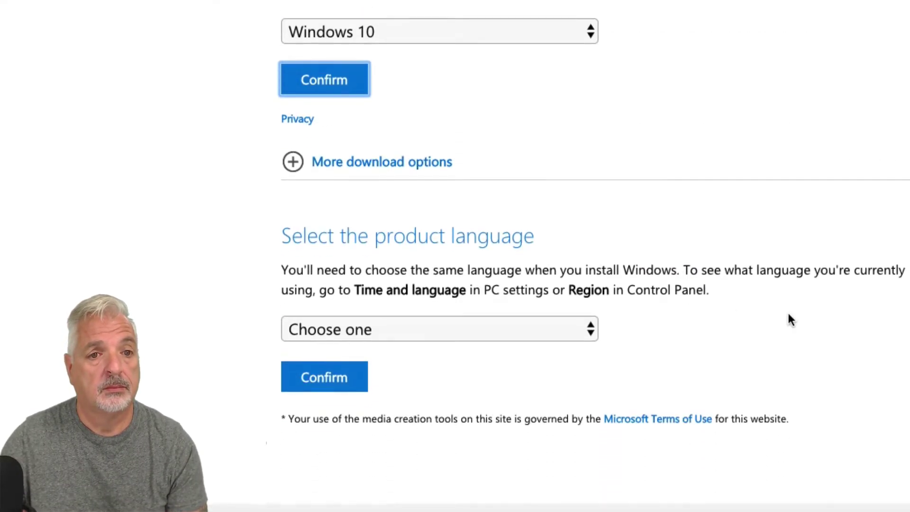
{"action": "scroll", "coordinate": [789, 317], "scroll_direction": "down", "scroll_amount": 1}
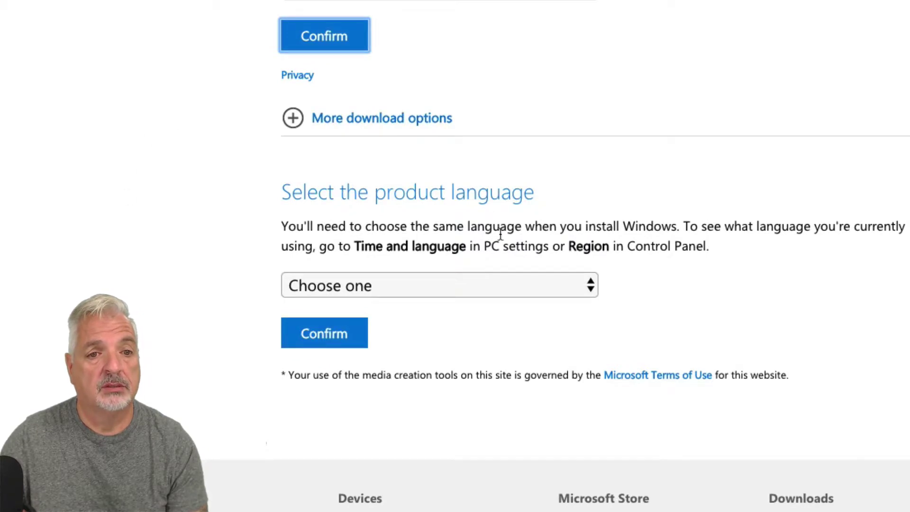
{"action": "left_click", "coordinate": [573, 287]}
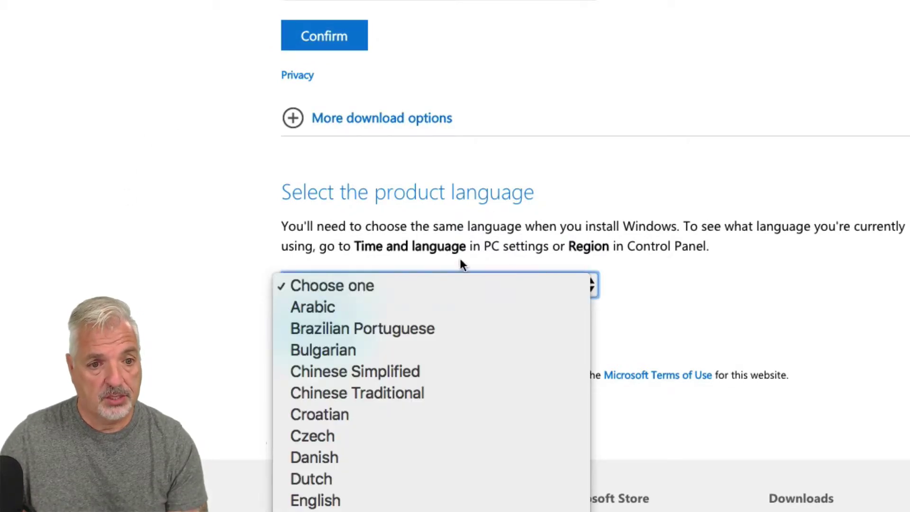
{"action": "left_click", "coordinate": [337, 501]}
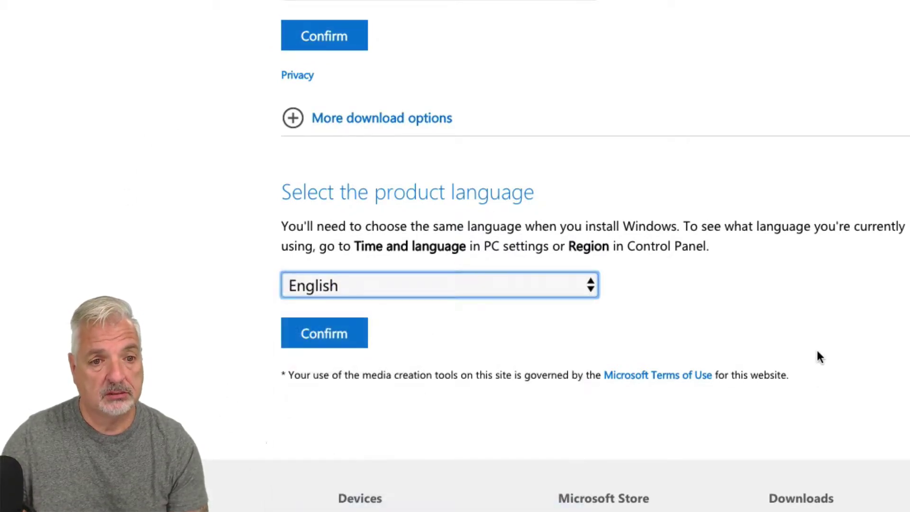
{"action": "left_click", "coordinate": [327, 339]}
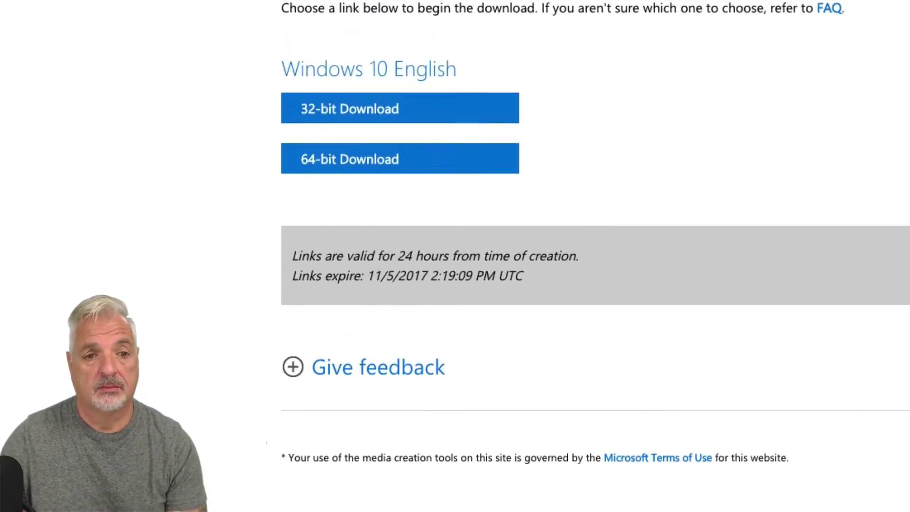
{"action": "scroll", "coordinate": [595, 241], "scroll_direction": "up", "scroll_amount": 1}
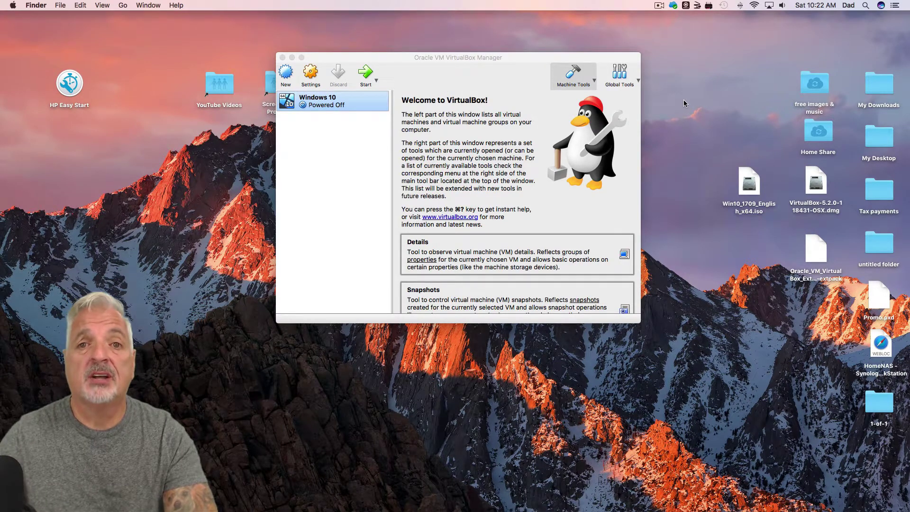
{"action": "mouse_move", "coordinate": [683, 104]}
{"action": "left_mouse_down"}
{"action": "mouse_move", "coordinate": [758, 209]}
{"action": "mouse_move", "coordinate": [782, 220]}
{"action": "left_mouse_up"}
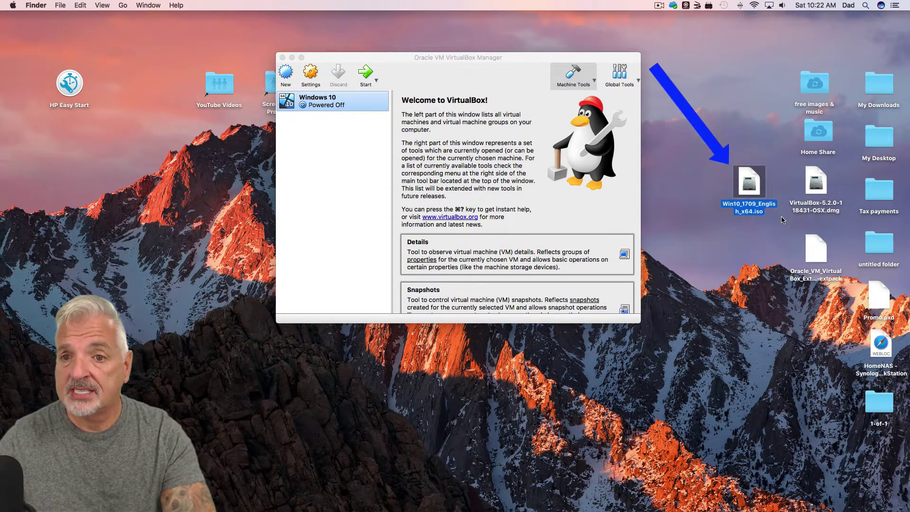
{"action": "left_click", "coordinate": [730, 94]}
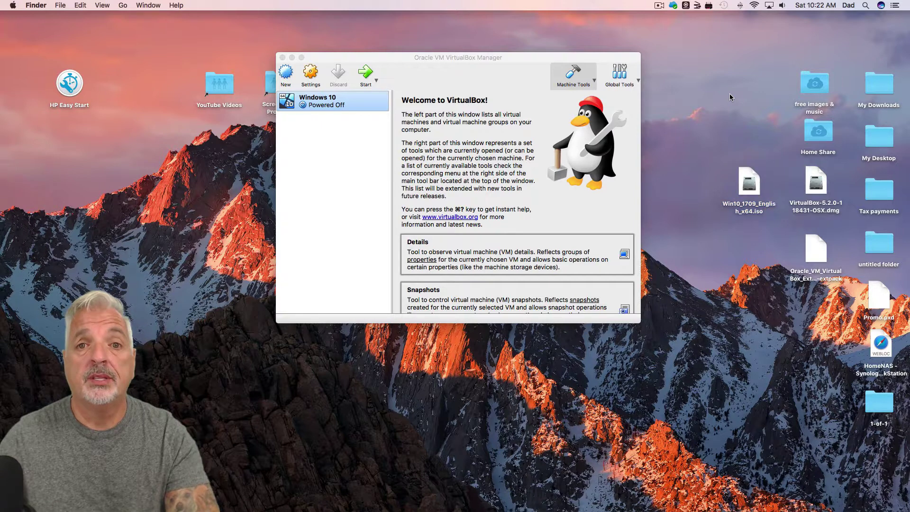